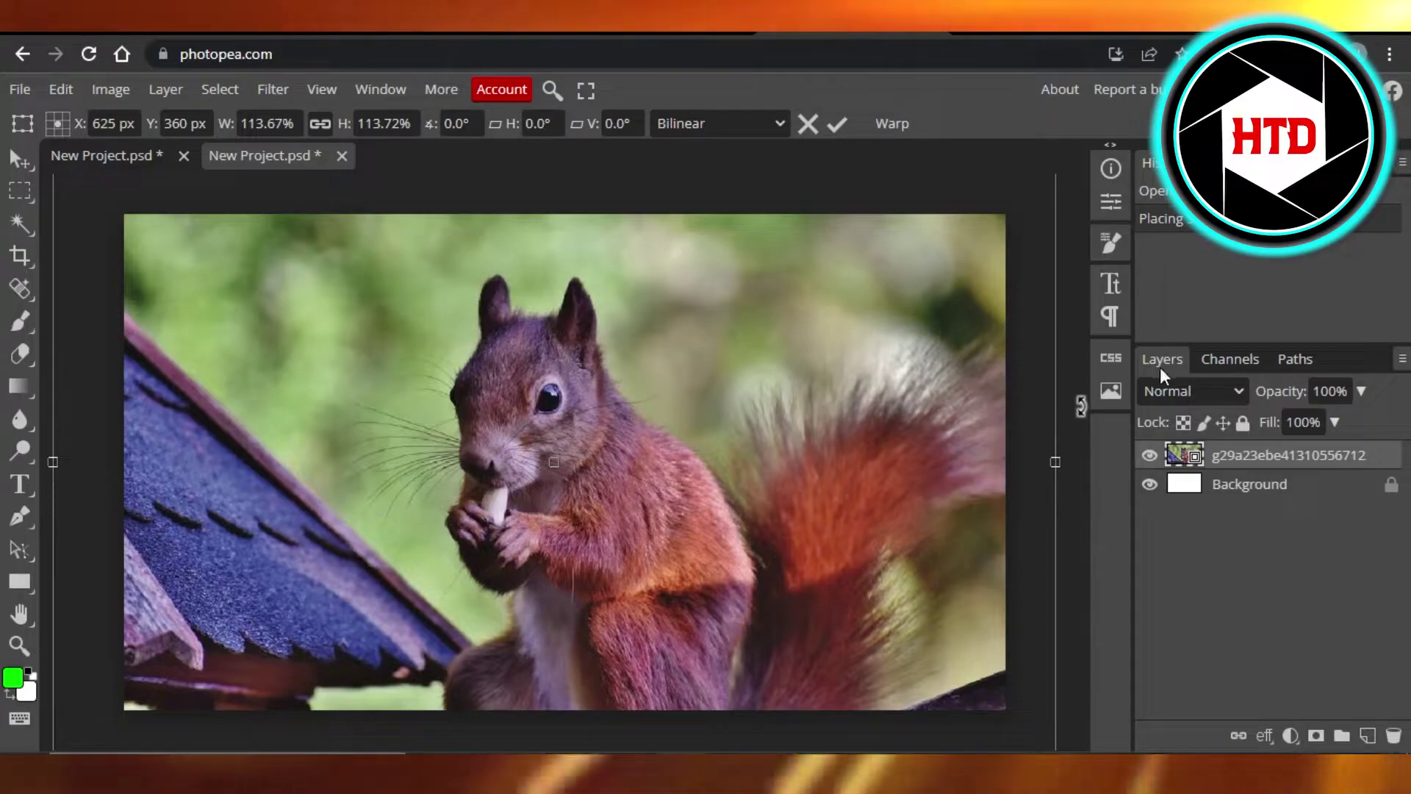
Commit the resize, add a raster mask, reset to default colours, and size the Brush
click(1315, 736)
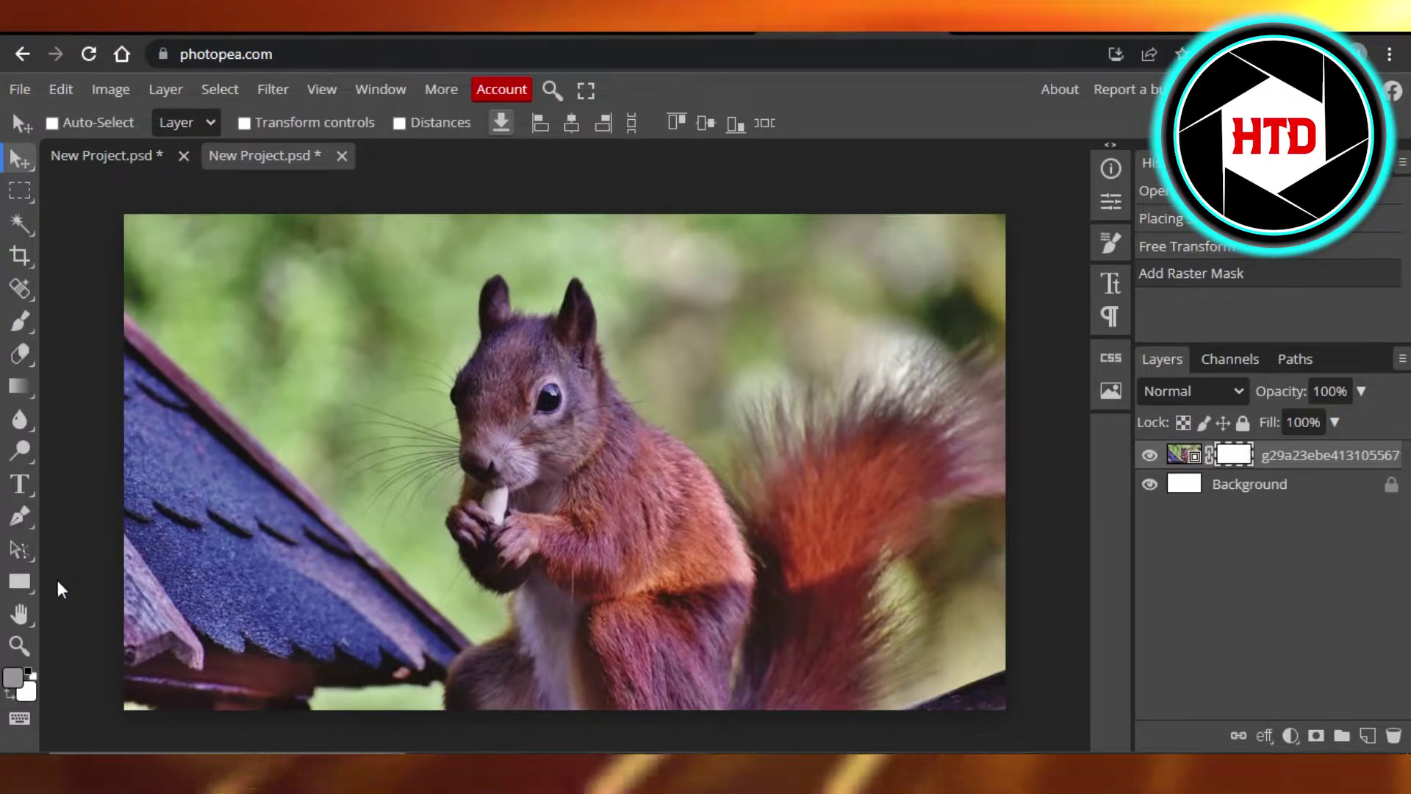
click(12, 702)
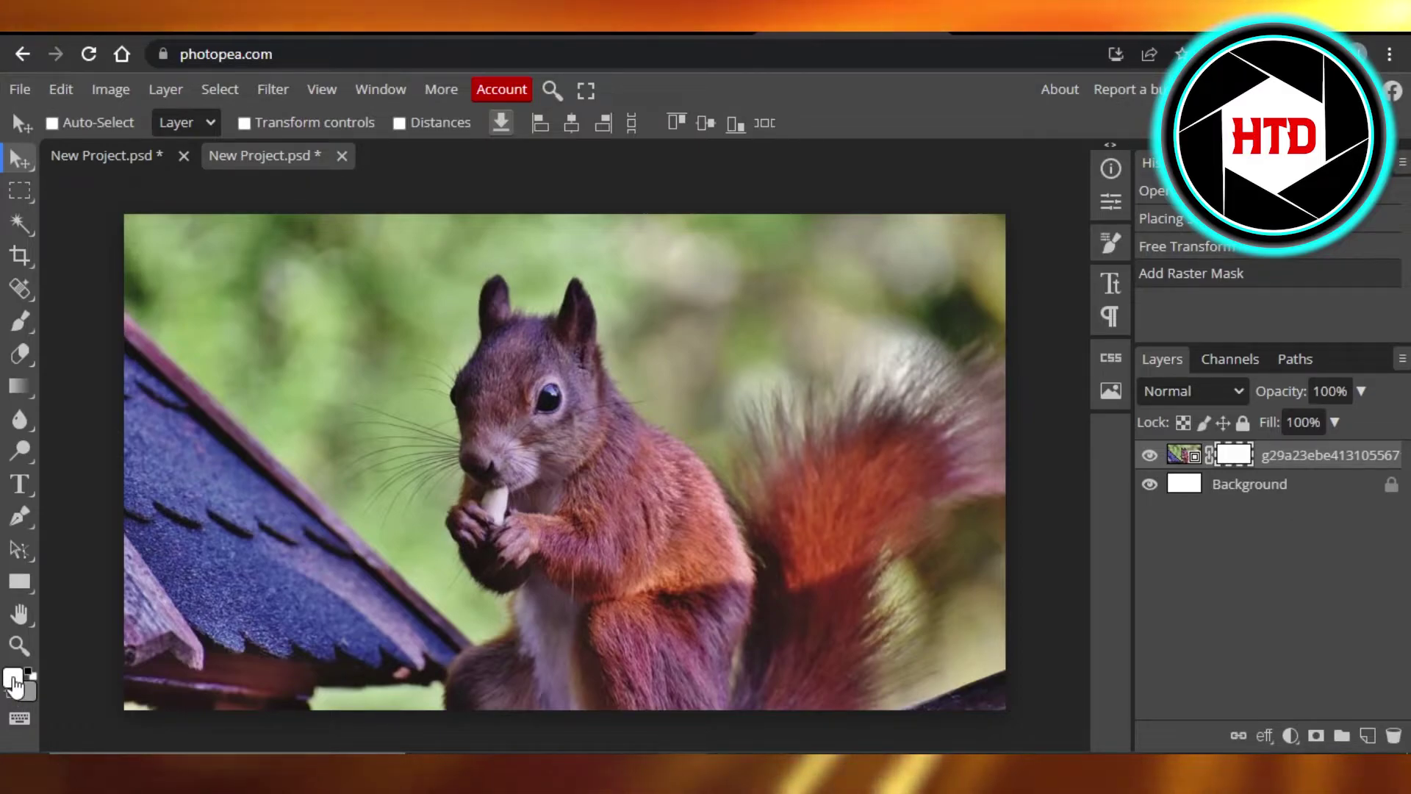
click(18, 322)
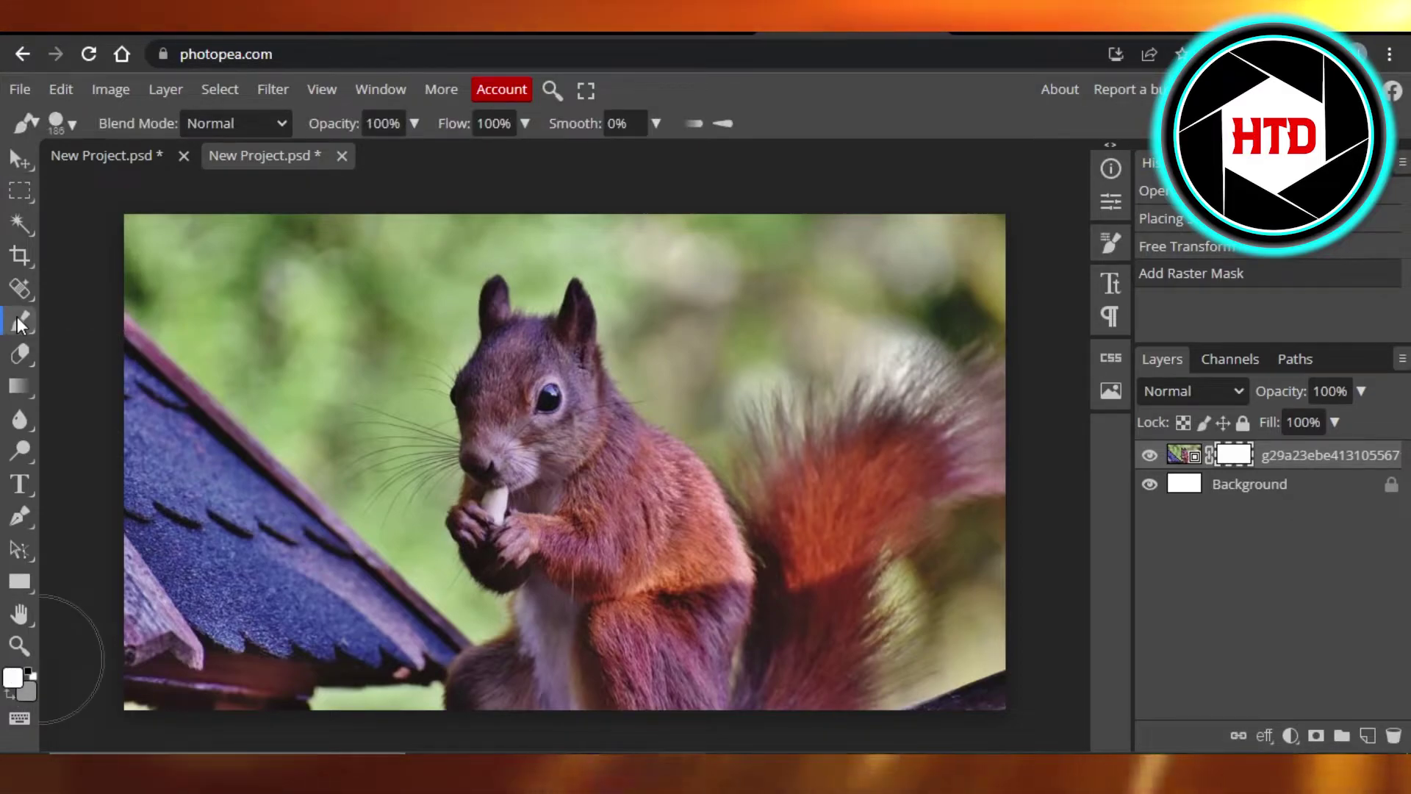
click(69, 129)
drag(241, 183, 234, 183)
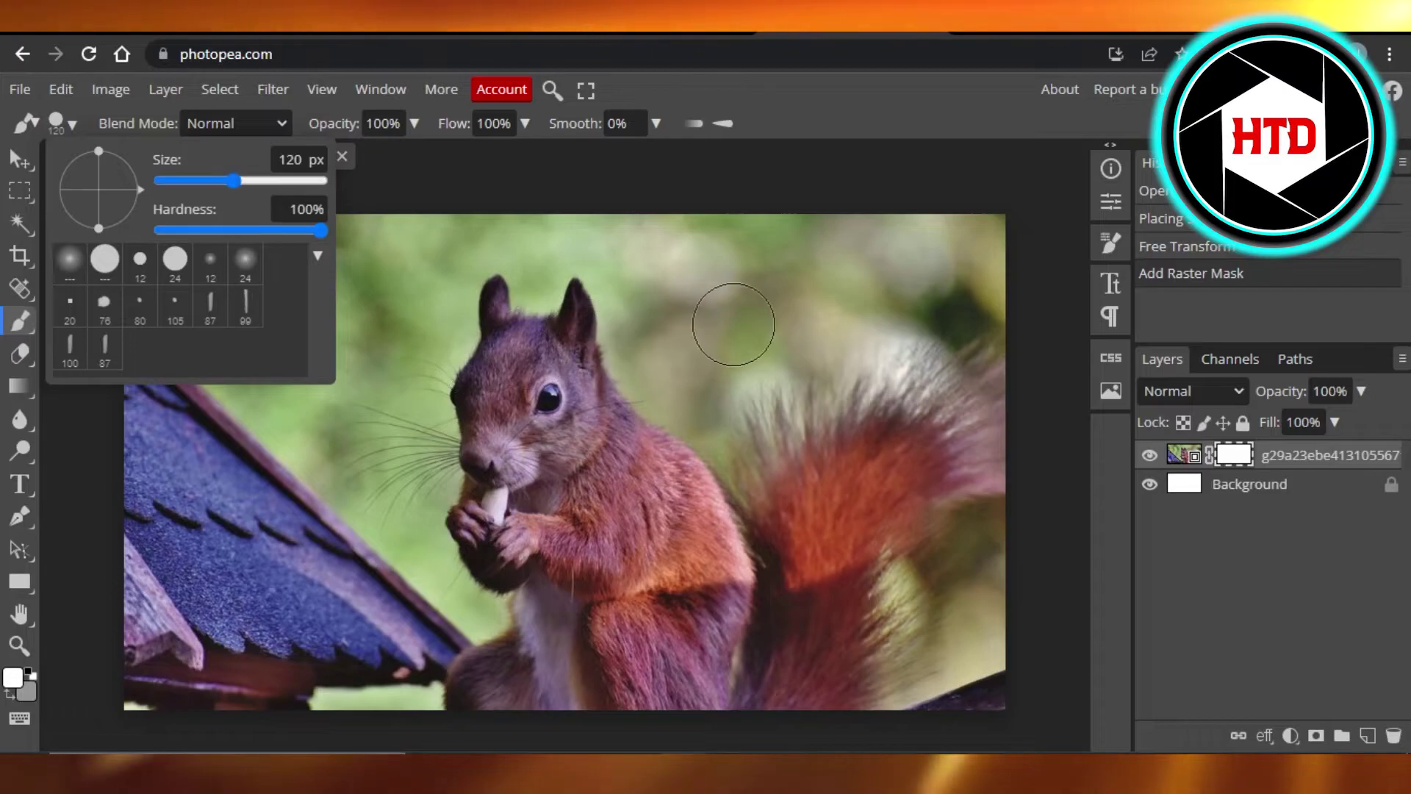
Set the brush to 120 px and mask out the squirrel's head and upper background
click(765, 319)
mouse_move(629, 378)
mouse_down()
mouse_move(794, 309)
mouse_move(504, 420)
mouse_move(548, 360)
mouse_move(554, 306)
mouse_move(442, 341)
mouse_move(699, 436)
mouse_move(472, 483)
mouse_move(343, 474)
mouse_move(450, 305)
mouse_move(529, 552)
mouse_move(672, 493)
mouse_move(936, 275)
mouse_move(938, 328)
mouse_move(125, 627)
mouse_up()
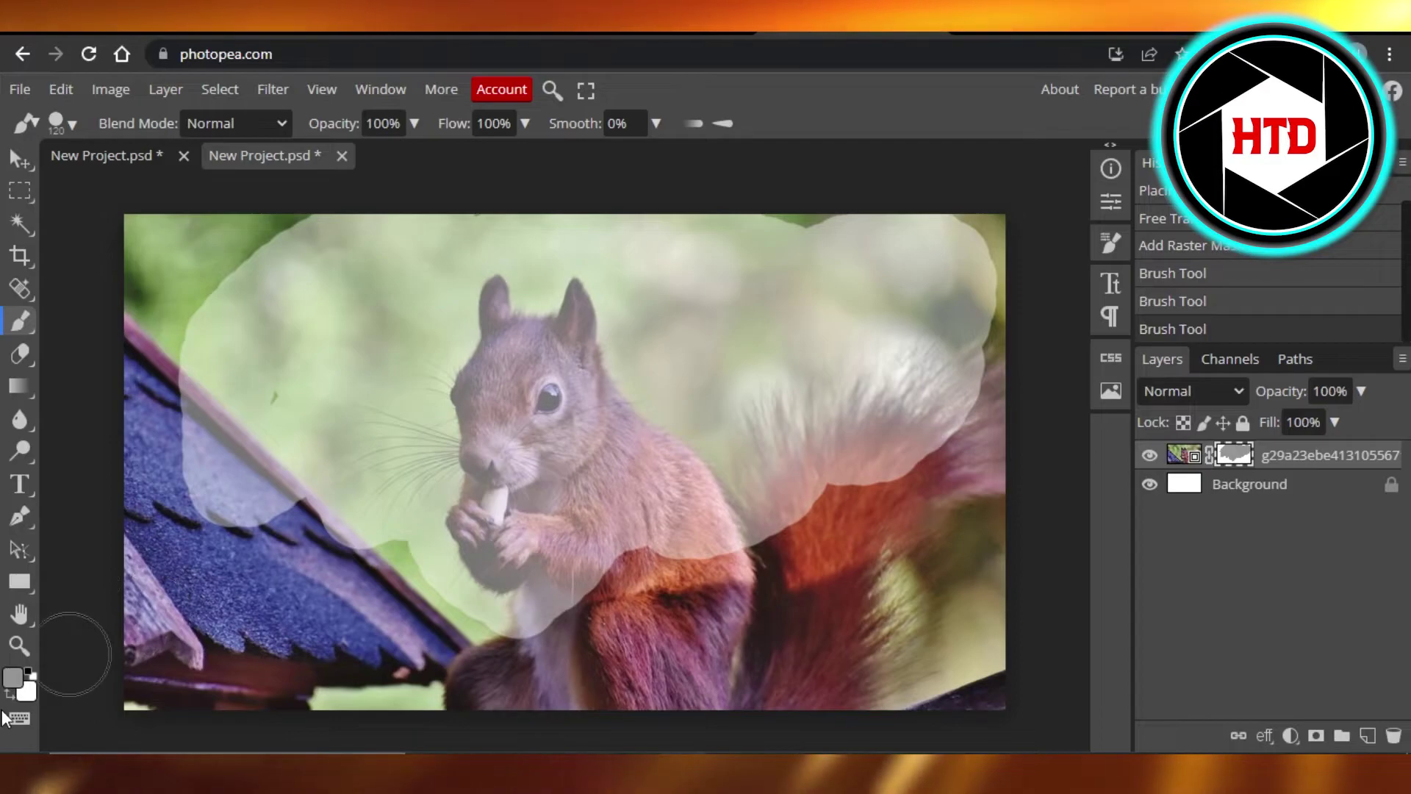
Swap to white foreground and restore the squirrel's face, head and paws
key(x)
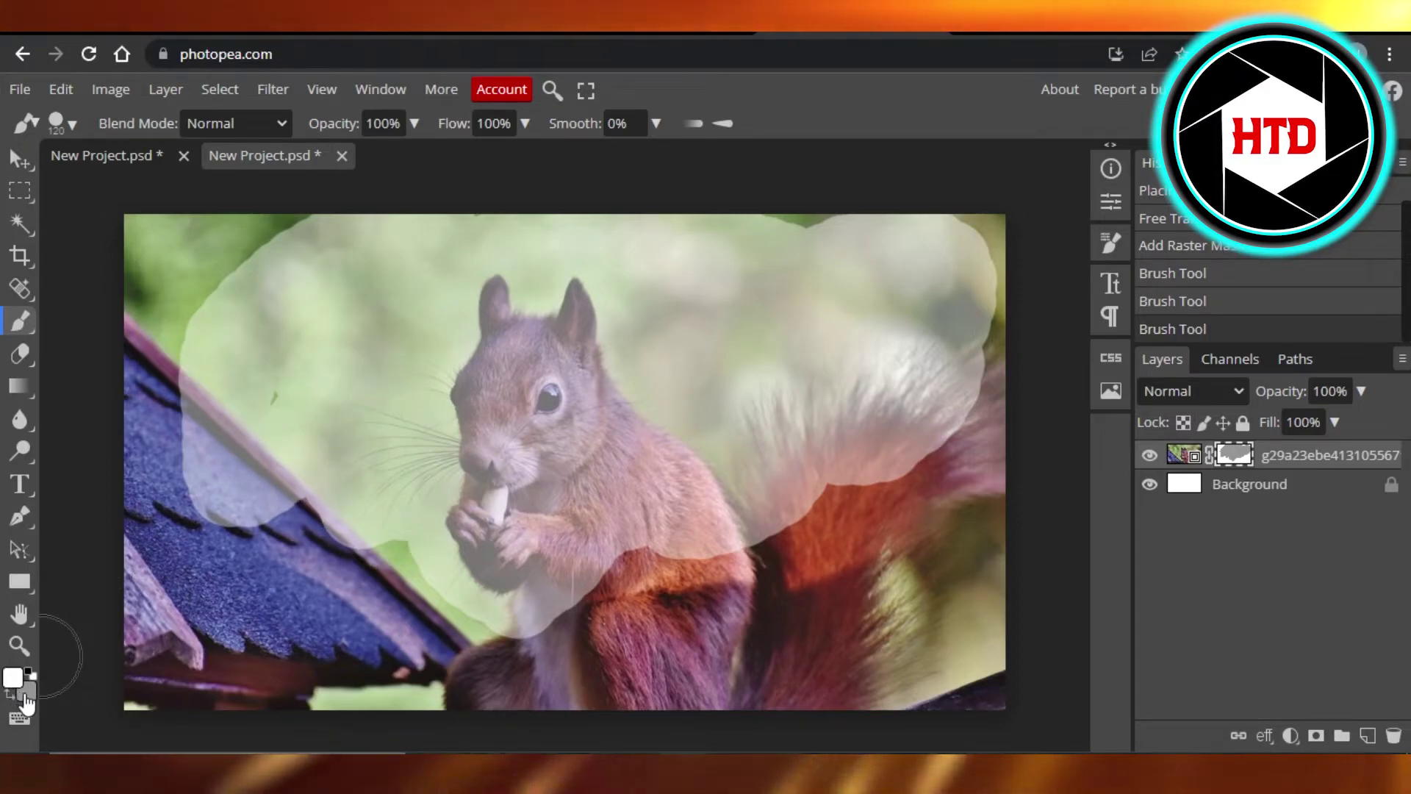
mouse_move(471, 409)
mouse_down()
mouse_move(181, 463)
mouse_move(206, 325)
mouse_move(561, 221)
mouse_move(673, 376)
mouse_up()
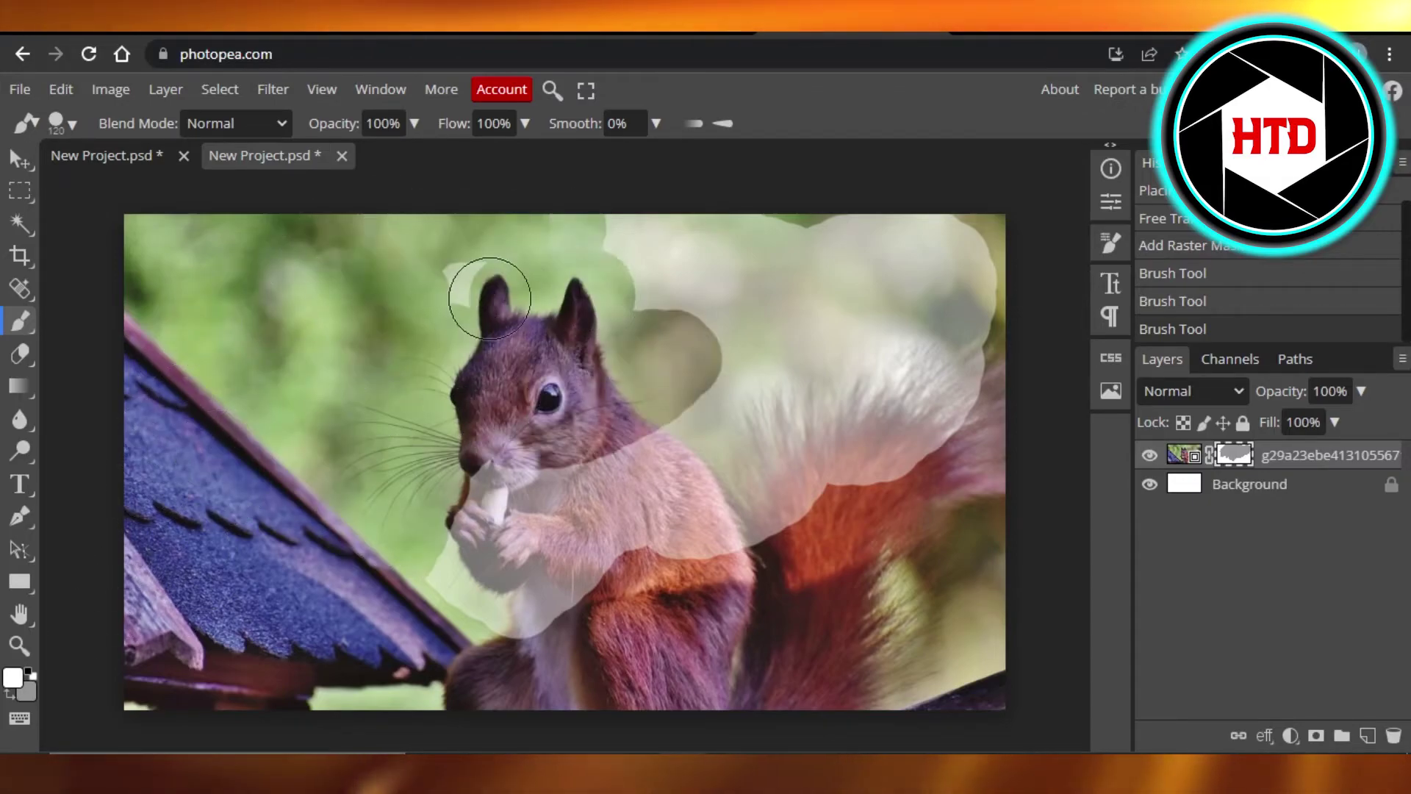
mouse_move(473, 283)
mouse_down()
mouse_move(578, 623)
mouse_move(716, 535)
mouse_move(678, 409)
mouse_up()
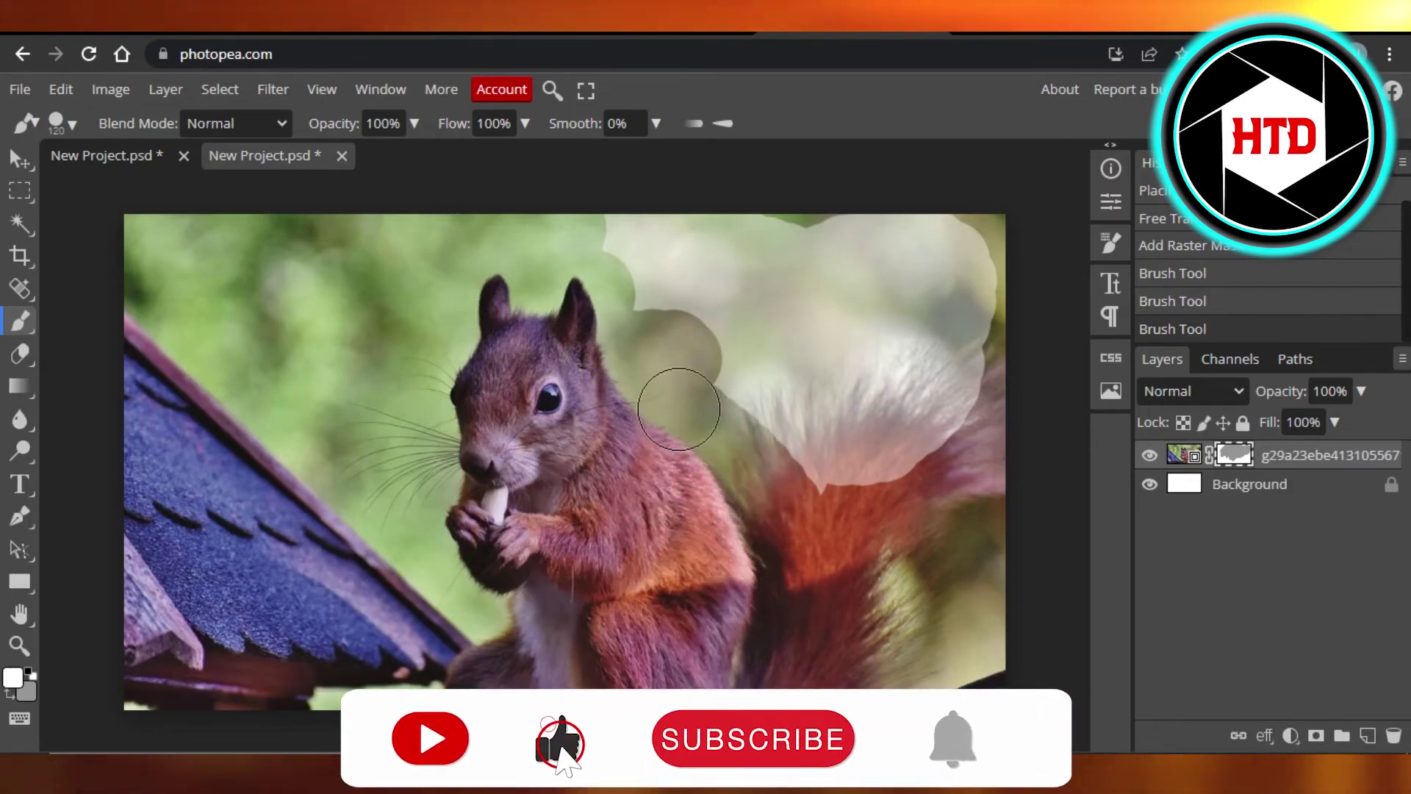
Restore the upper and right background and most of the patch beside the tail
drag(600, 290, 782, 214)
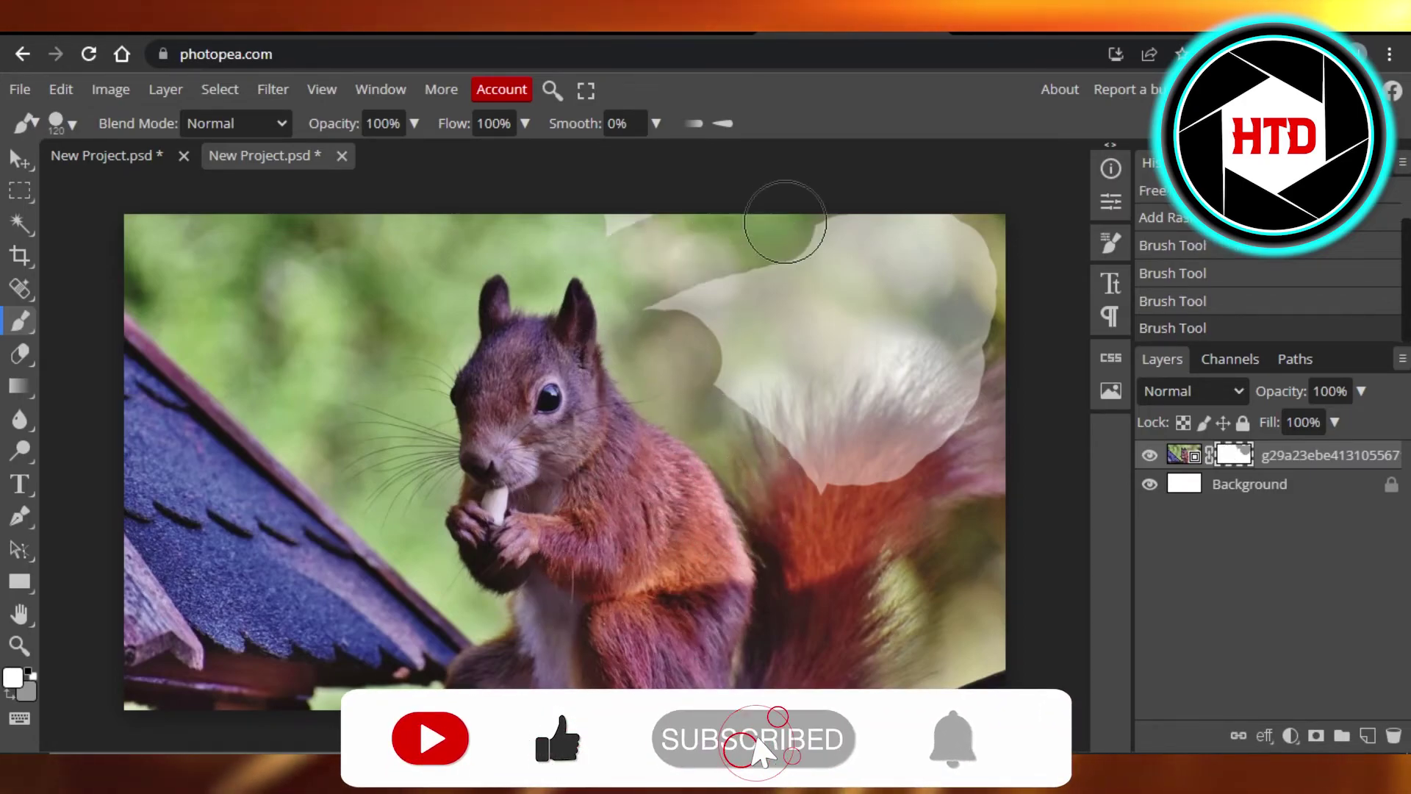
drag(544, 221, 938, 206)
mouse_move(772, 265)
mouse_down()
mouse_move(1018, 277)
mouse_move(773, 379)
mouse_up()
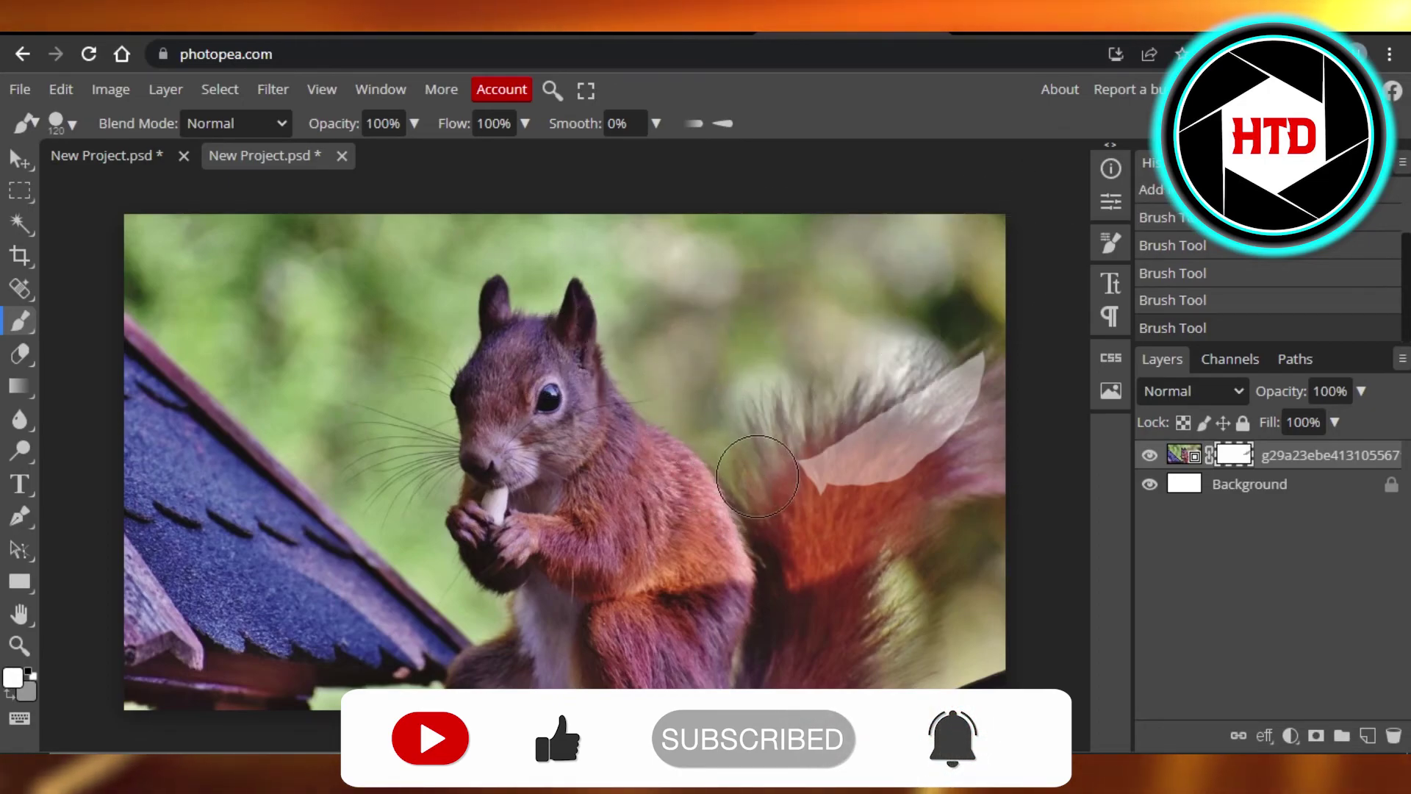
drag(805, 475, 896, 423)
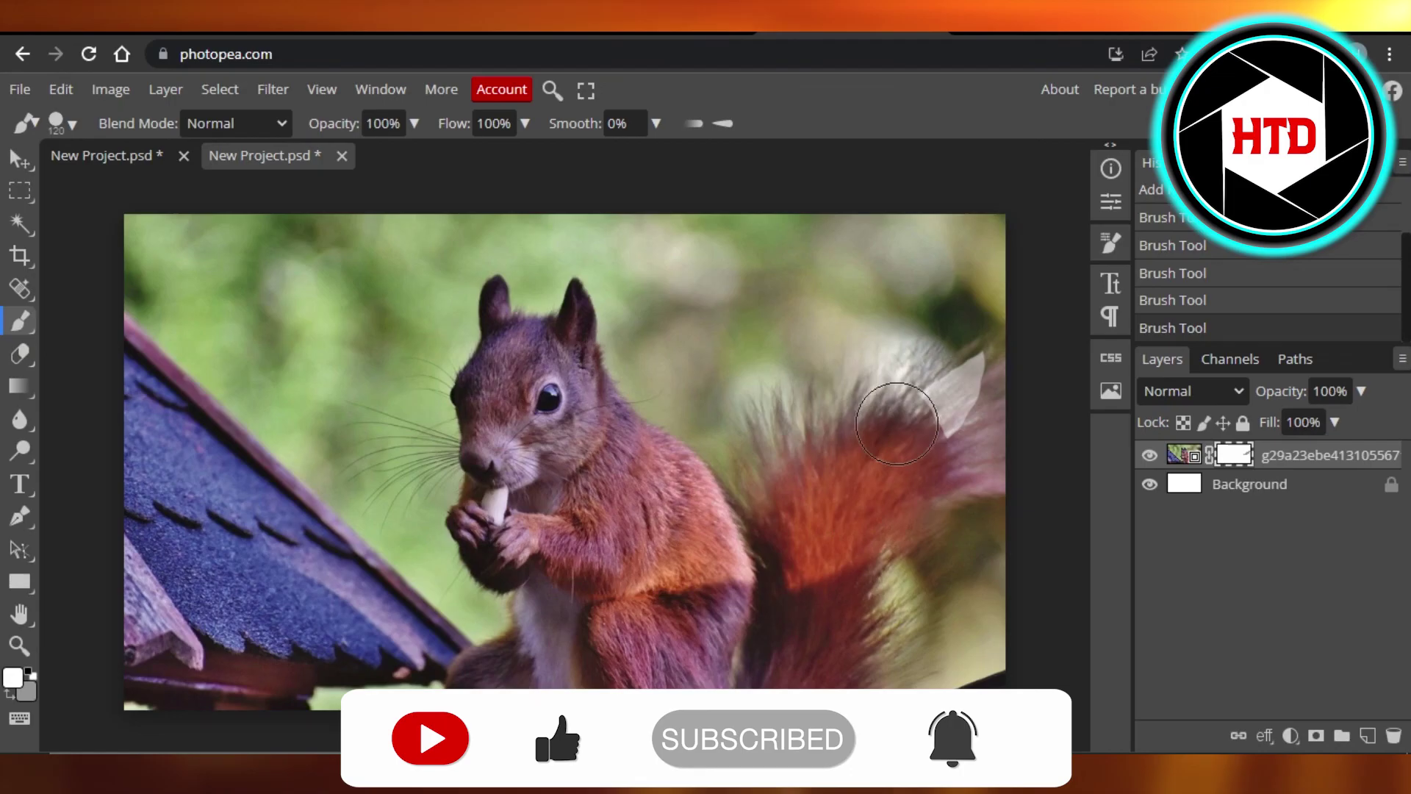